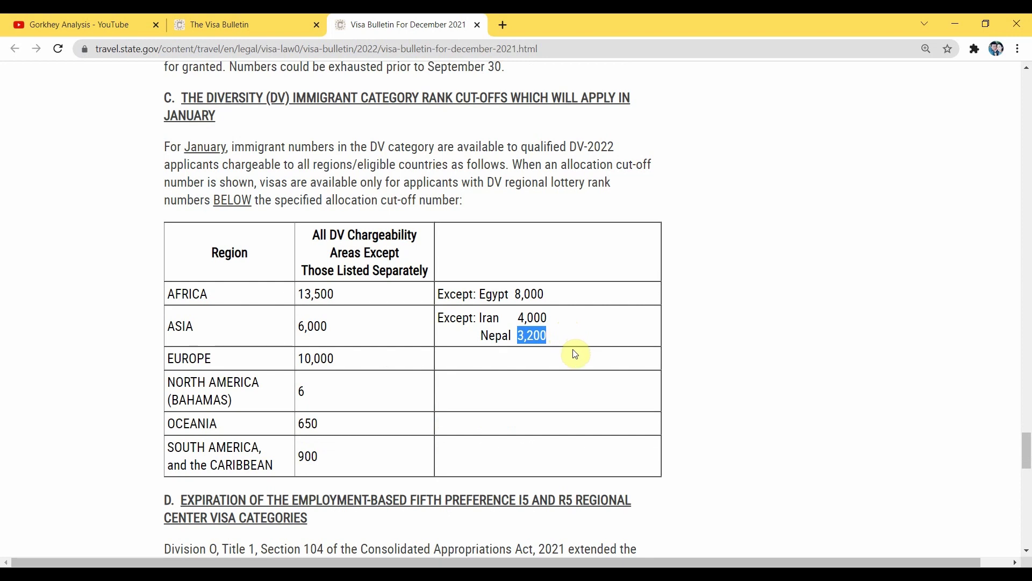
Examine Nepal's DV-2022 rank cut-off for January in the December 2021 Visa Bulletin, highlighting its number in the Asia row.
click(532, 335)
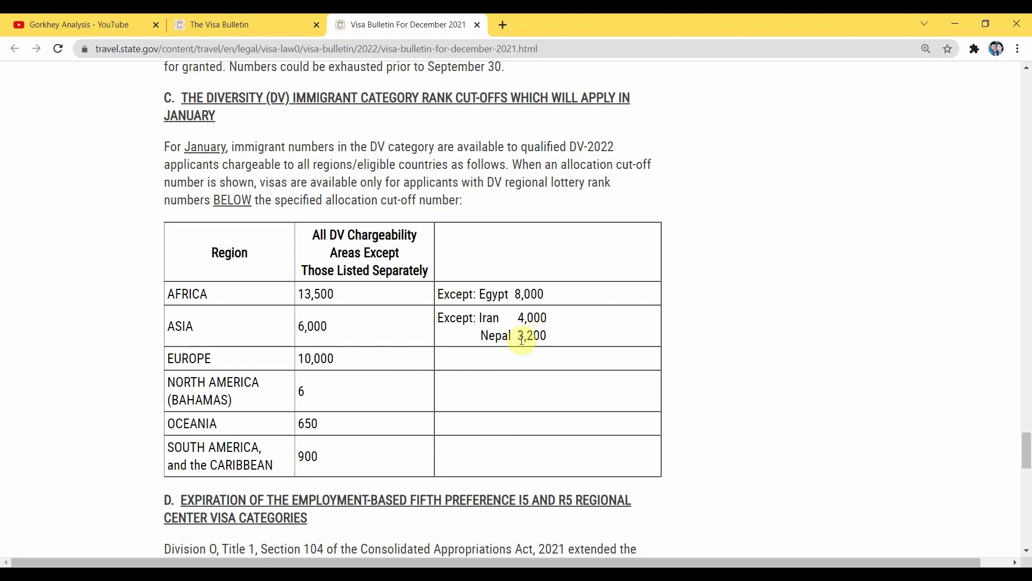
drag(516, 334, 551, 337)
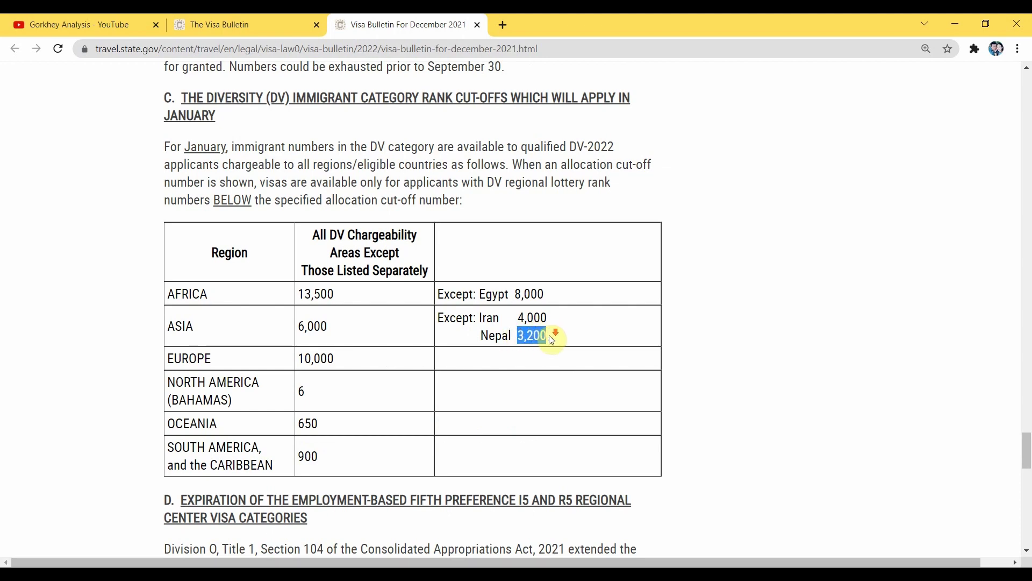
scroll(551, 339, down, 1)
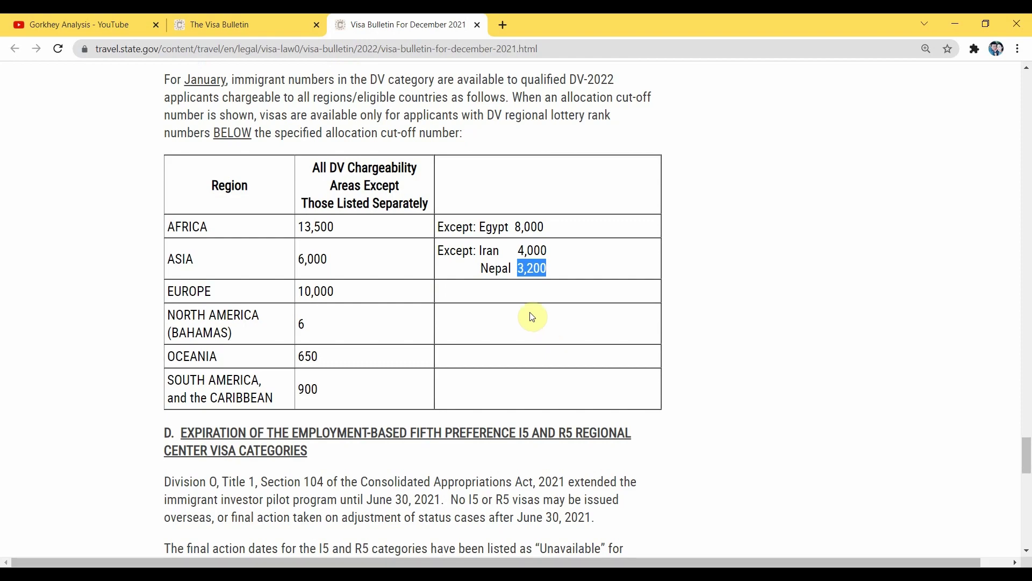
scroll(545, 324, down, 12)
scroll(494, 398, up, 12)
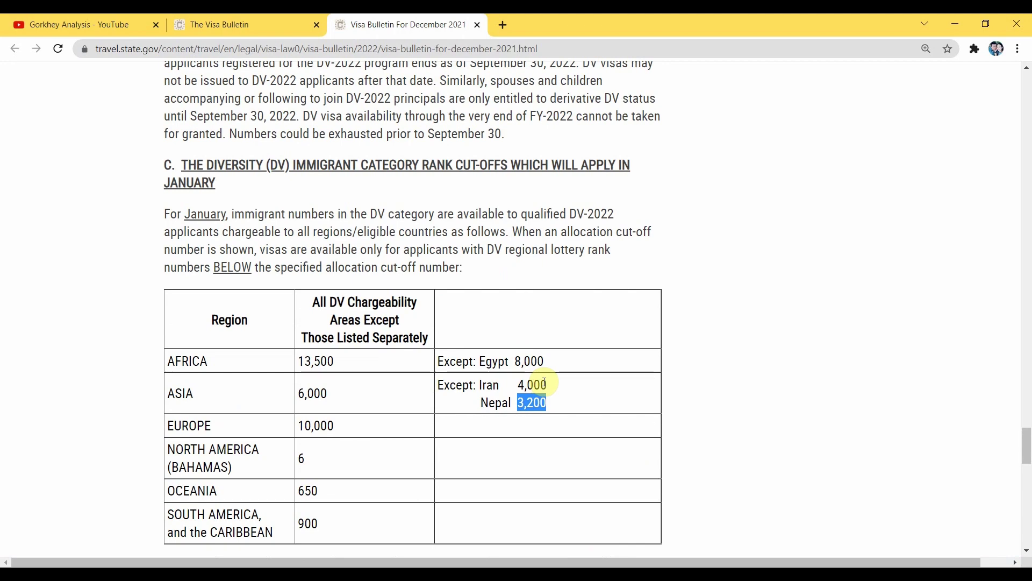
scroll(546, 382, down, 1)
click(506, 407)
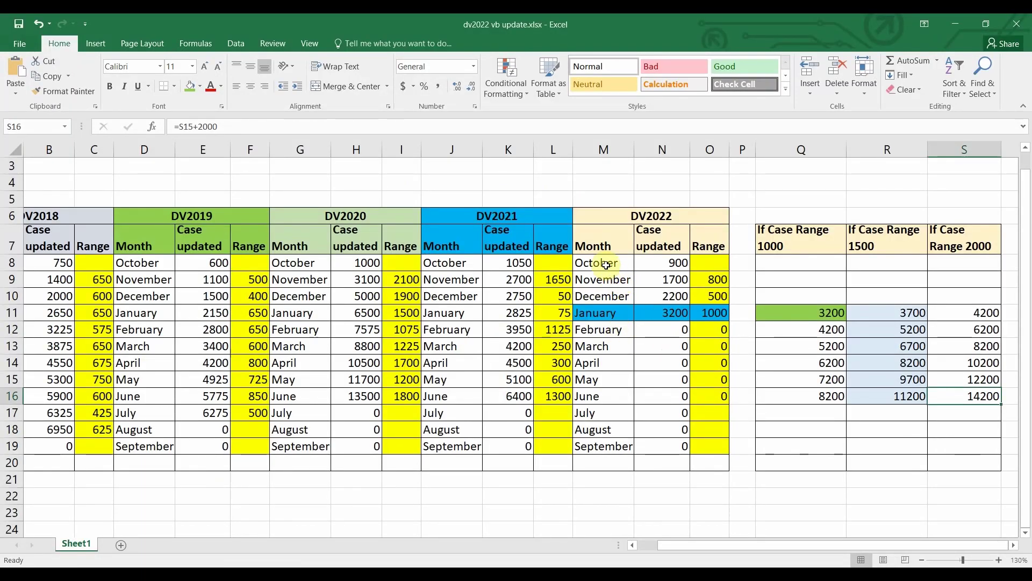
Switch to the dv2022 vb update.xlsx workbook in Excel and review the DV2022 updated case numbers from October to January.
click(668, 265)
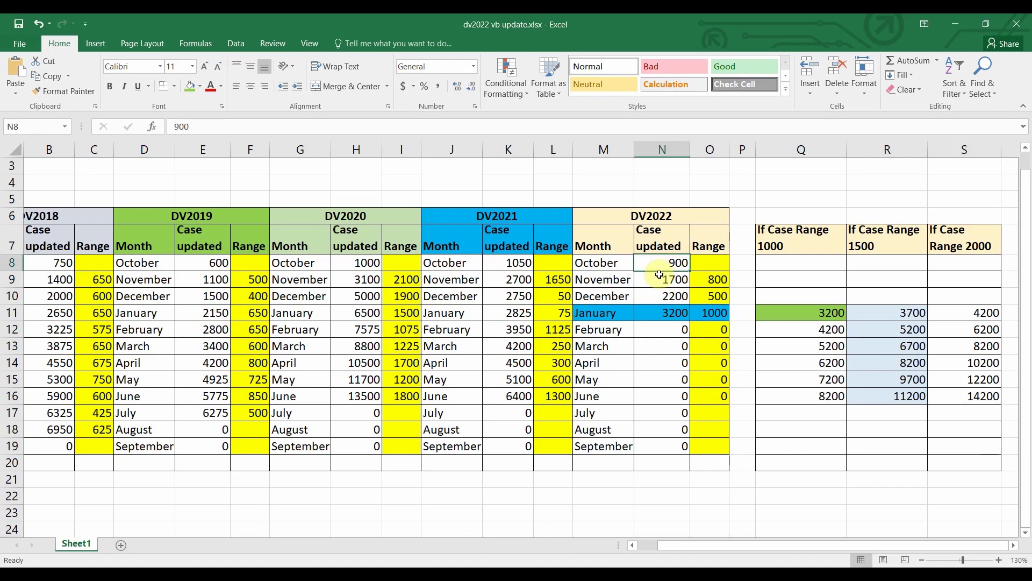
click(623, 282)
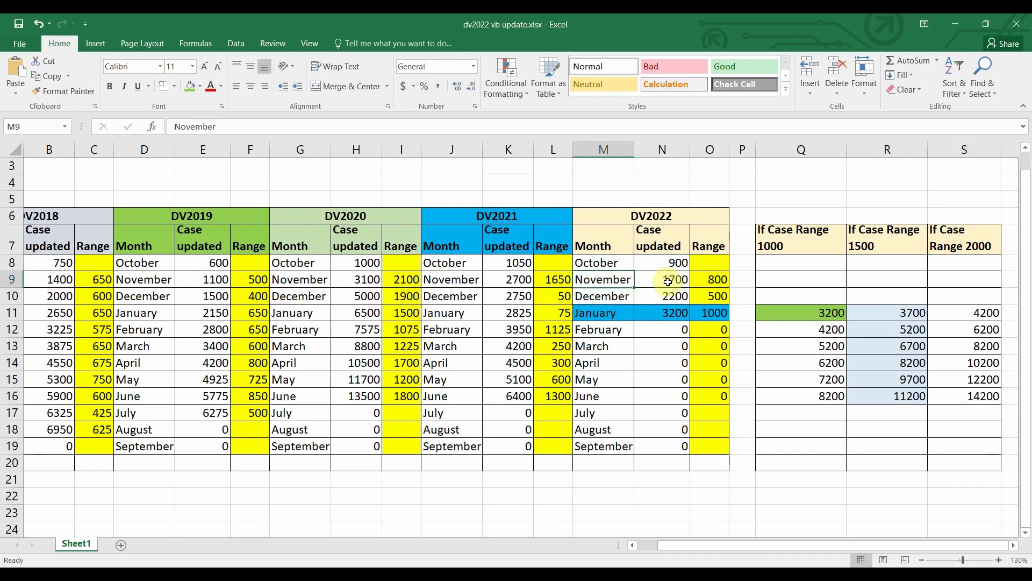
click(668, 280)
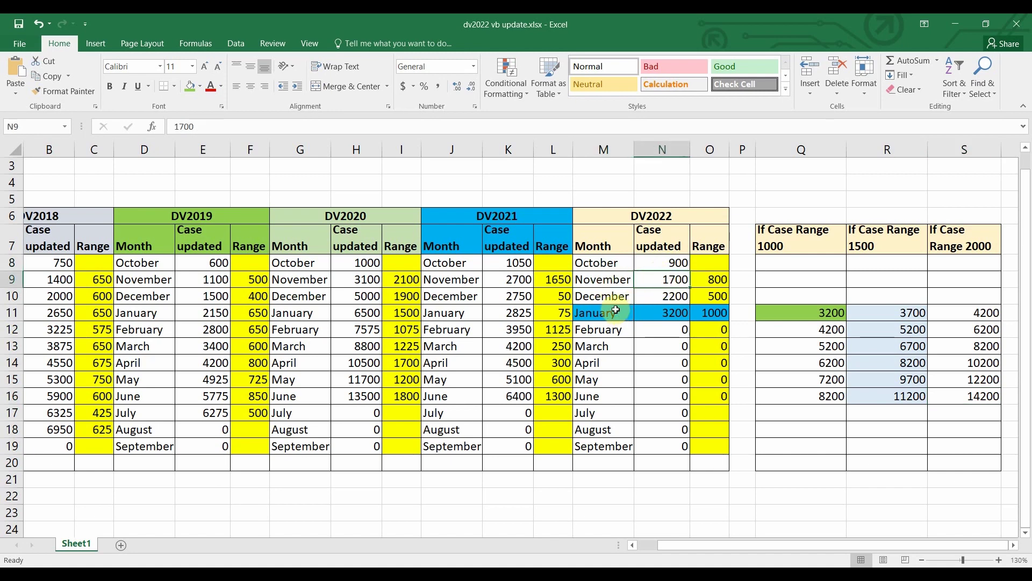
click(606, 296)
click(684, 296)
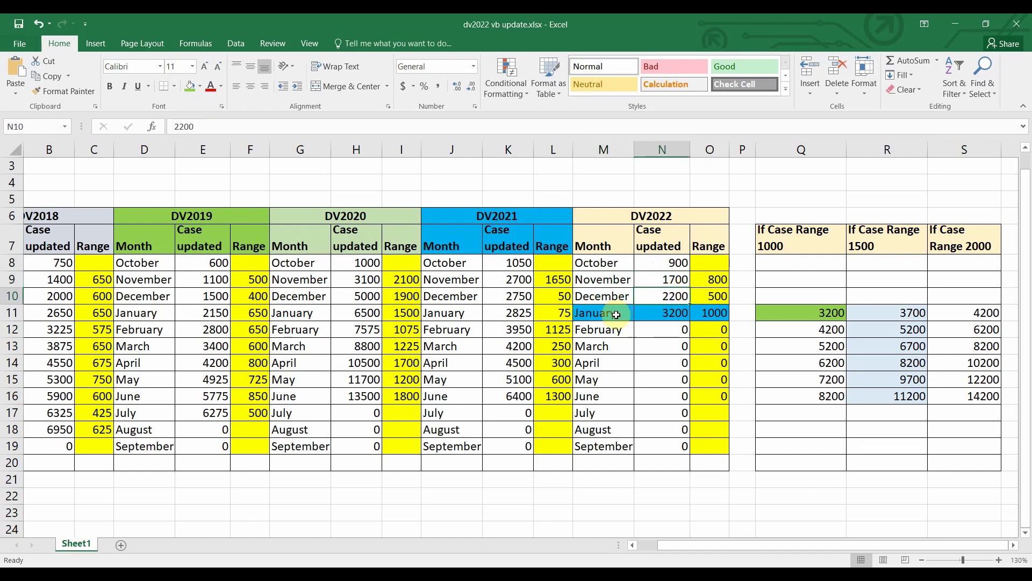
click(610, 314)
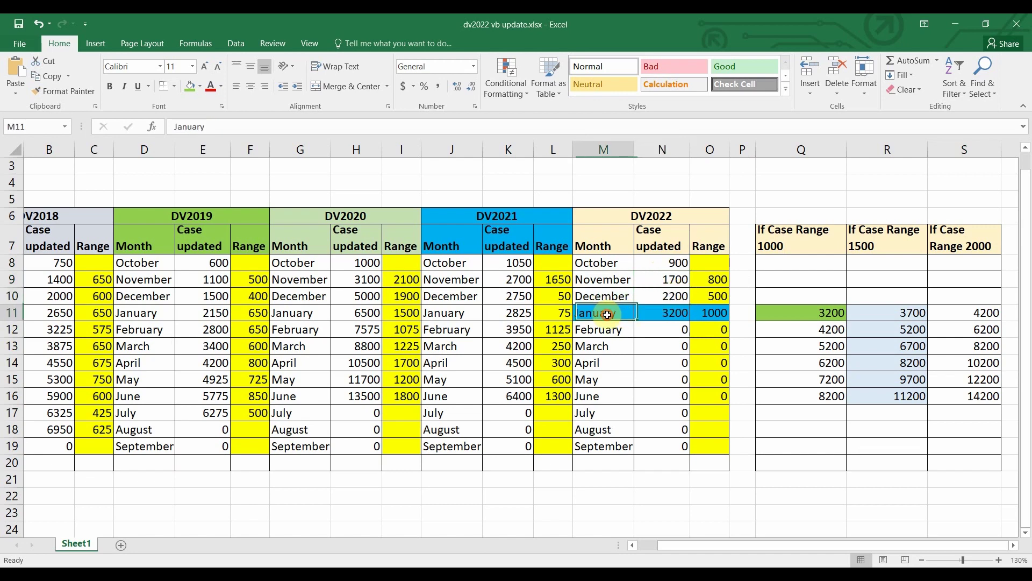
click(656, 316)
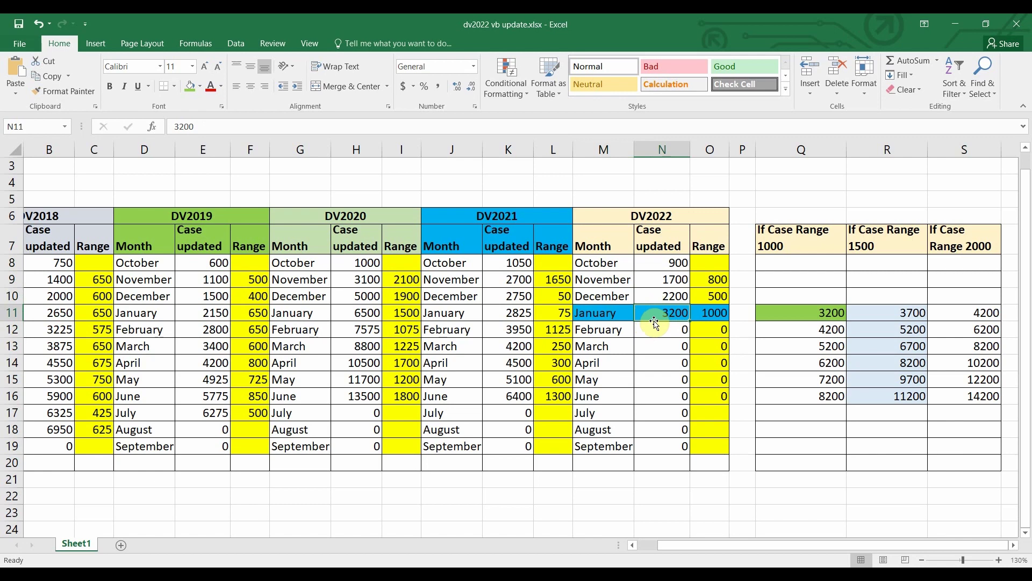
Check the DV2022 monthly ranges from November to January and select the projection table covering case ranges 1000, 1500 and 2000.
click(710, 281)
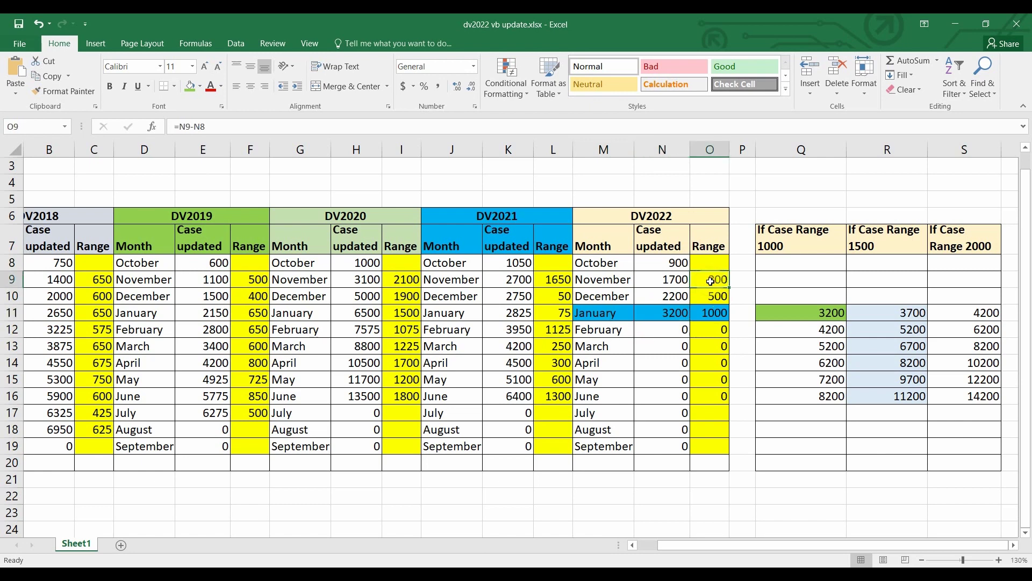
click(671, 296)
click(718, 296)
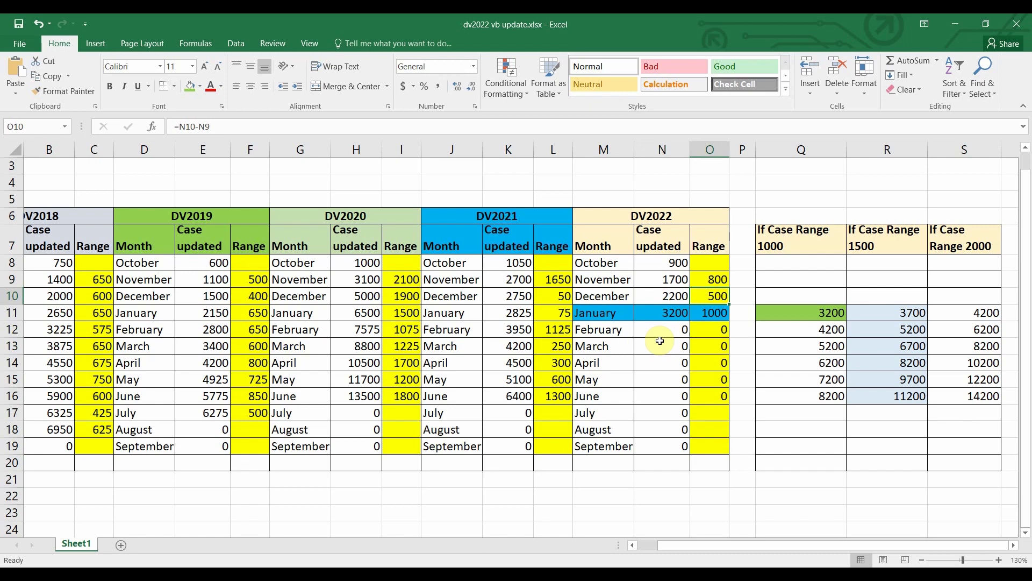
click(715, 315)
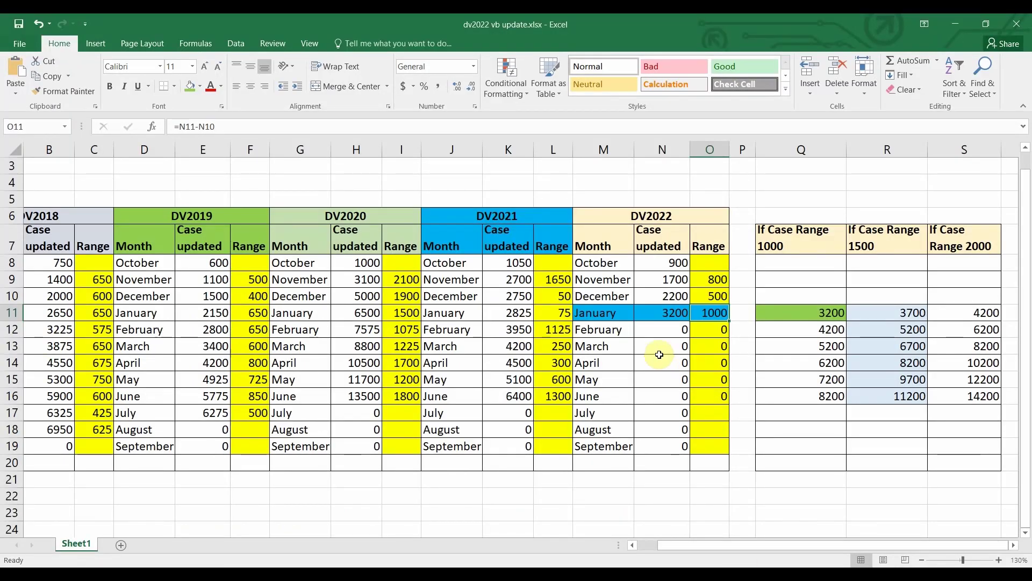
click(658, 349)
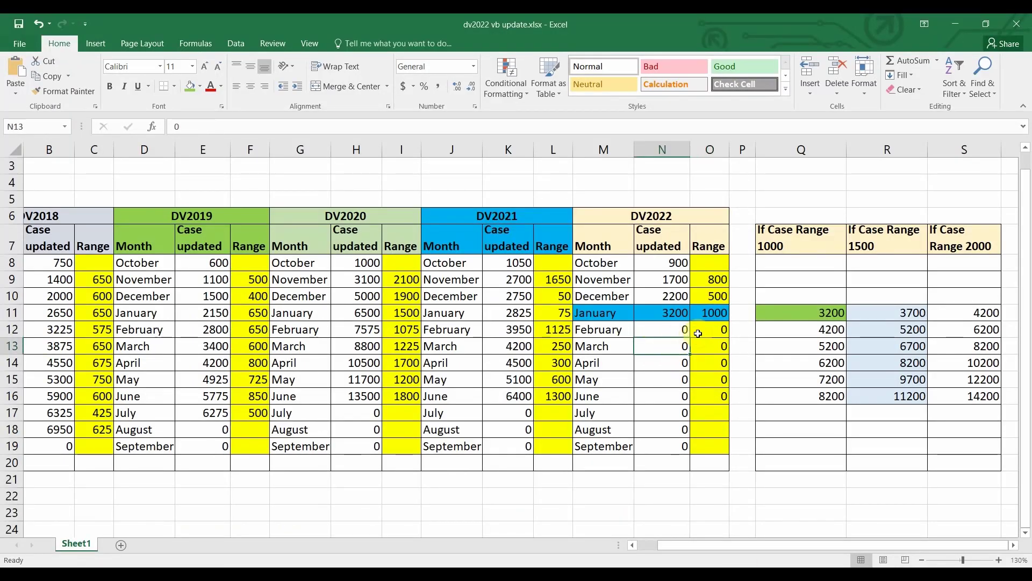
click(672, 312)
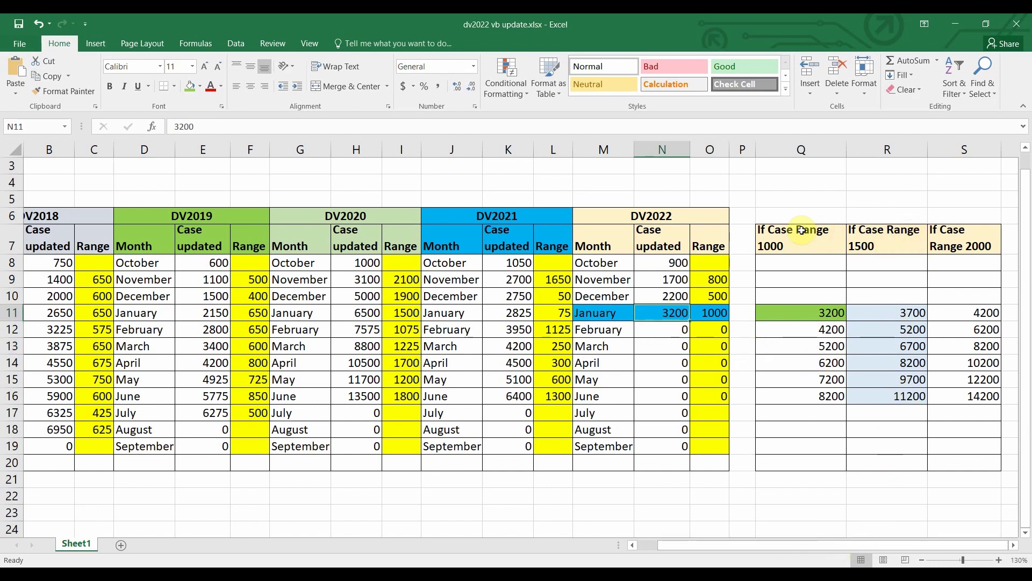
drag(802, 230, 960, 459)
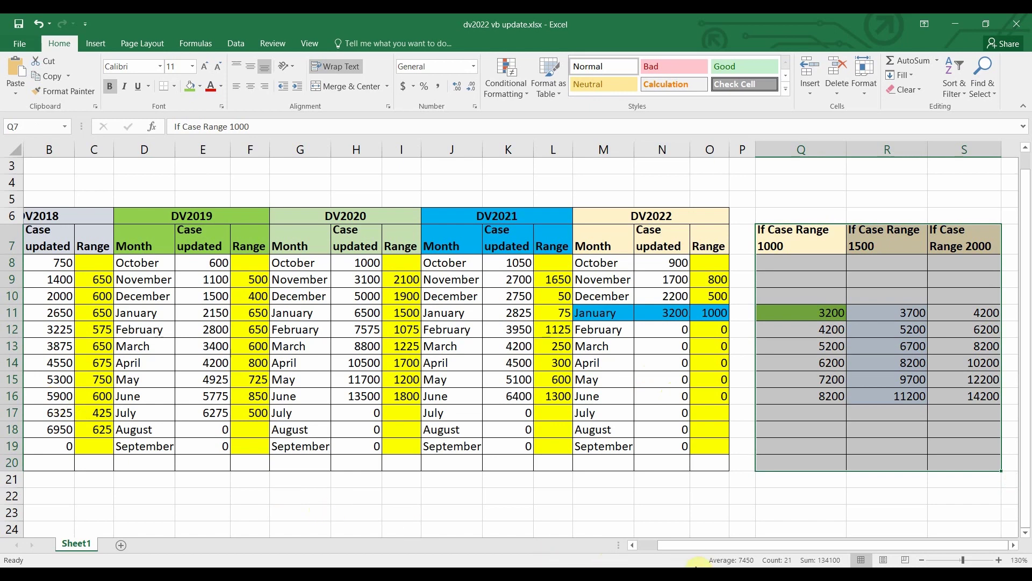
Highlight the last updated month and case number for DV2018 (August), DV2019 (July), DV2020 (June) and DV2021 (June).
drag(690, 547, 655, 550)
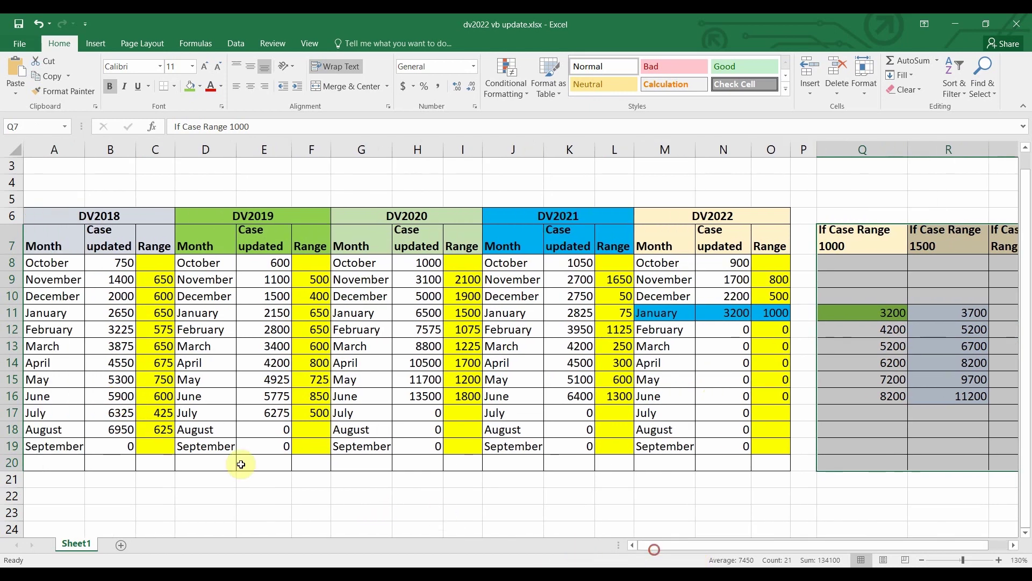
drag(54, 430, 115, 430)
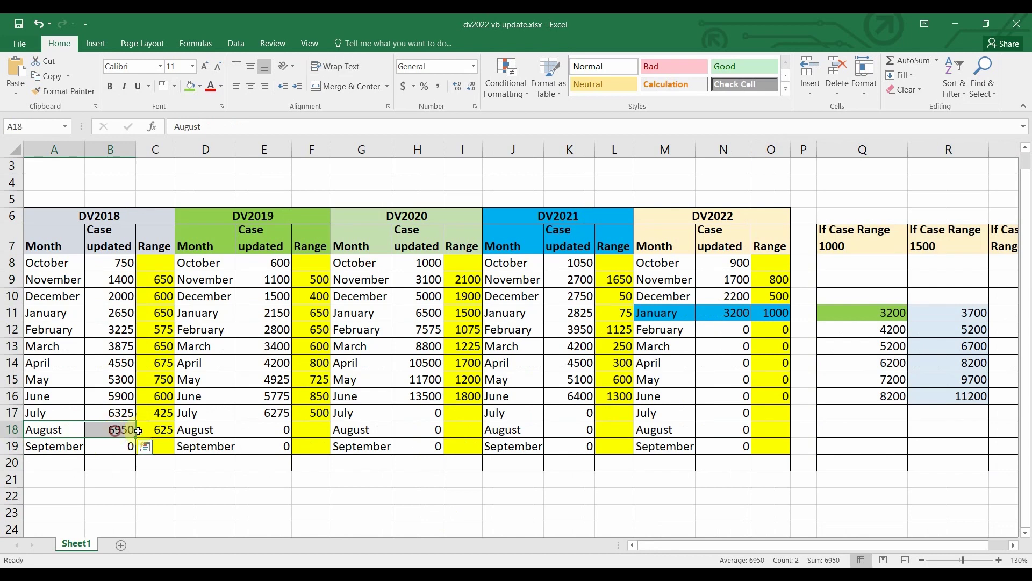
drag(204, 412, 262, 411)
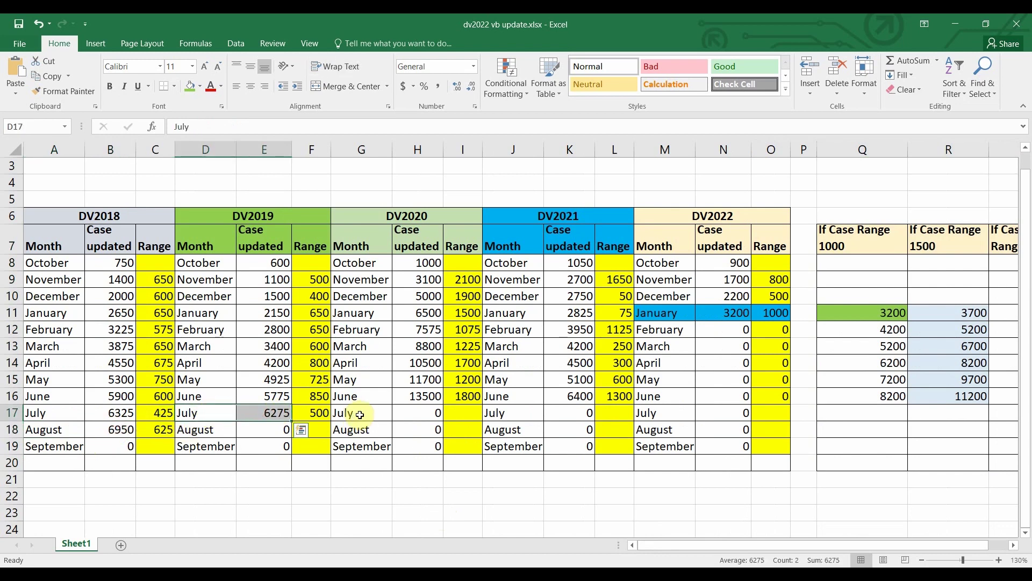
drag(369, 396, 434, 399)
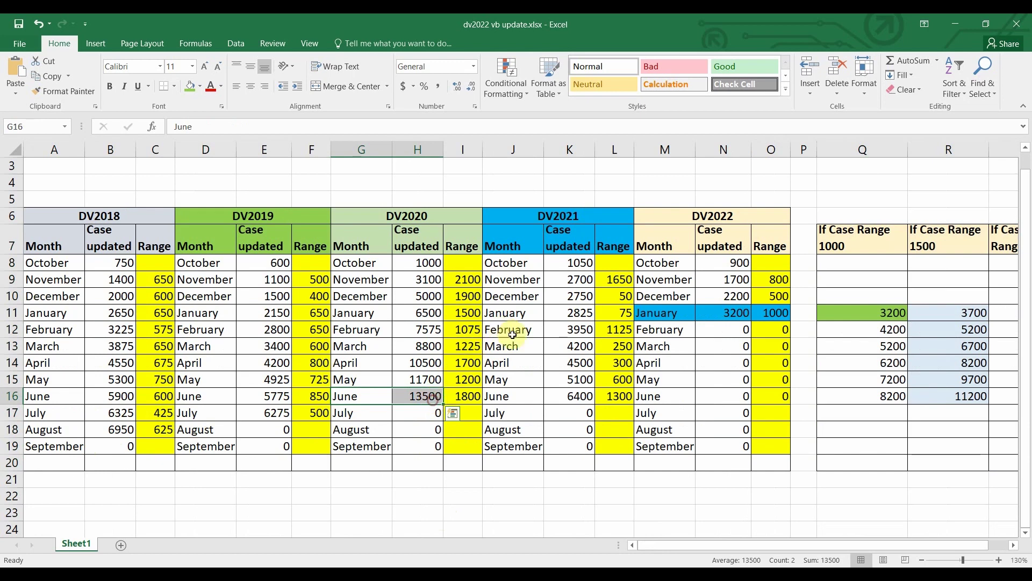
drag(509, 400, 581, 396)
Select the June row of the DV2022 block, from its month through its range.
drag(707, 543, 756, 535)
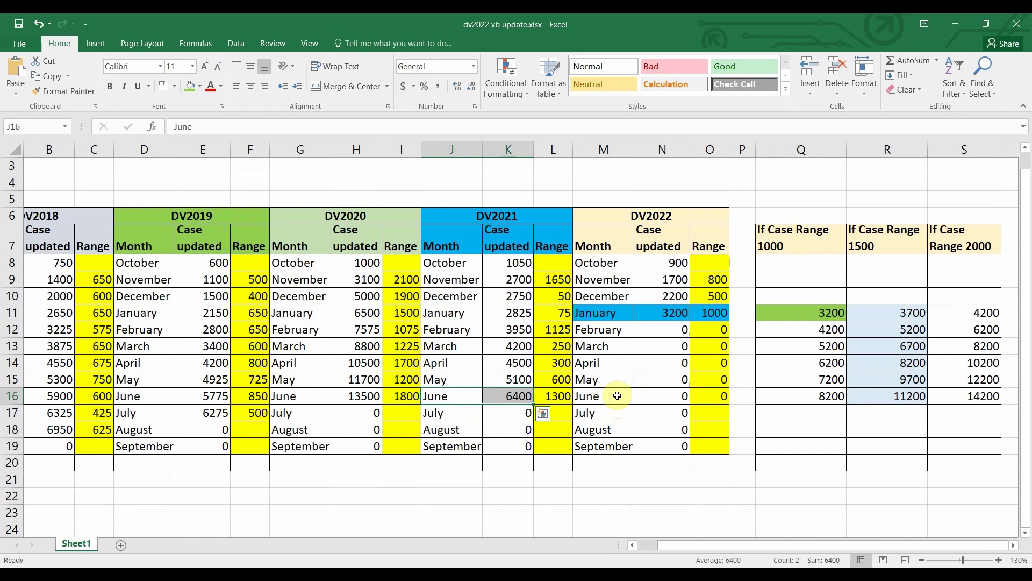
click(617, 395)
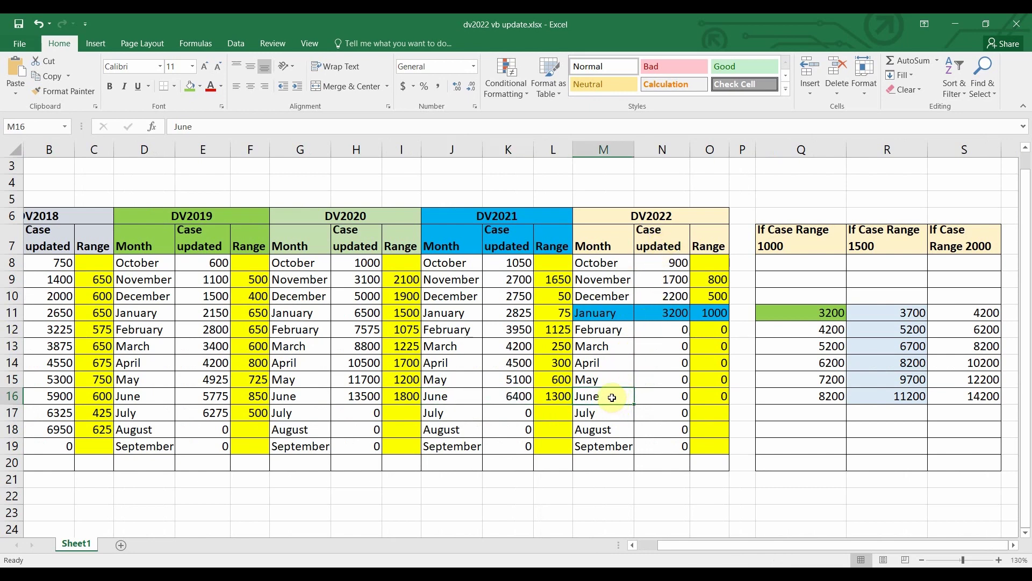
key(shift+Right)
key(shift+Right)
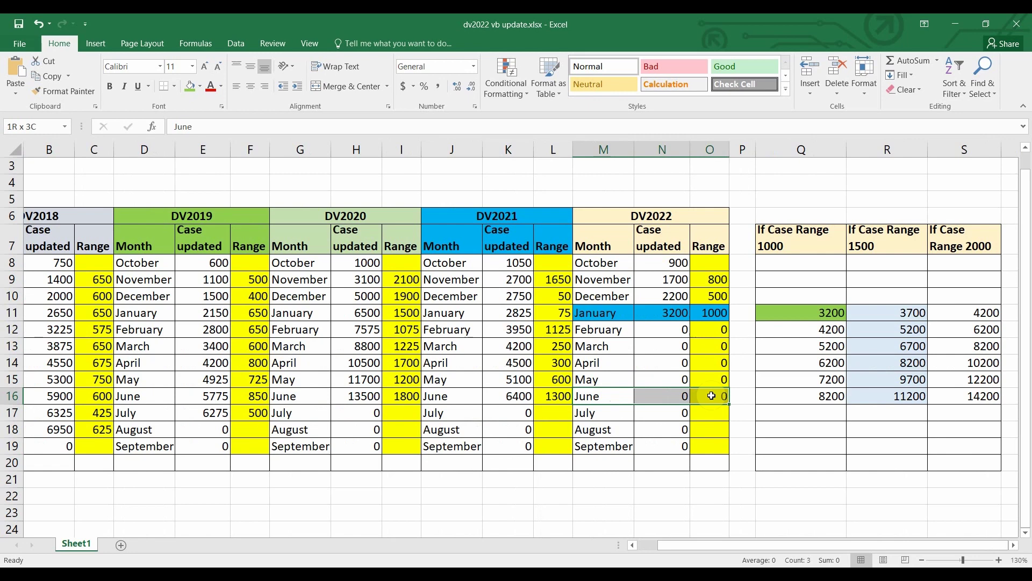
drag(822, 545, 889, 540)
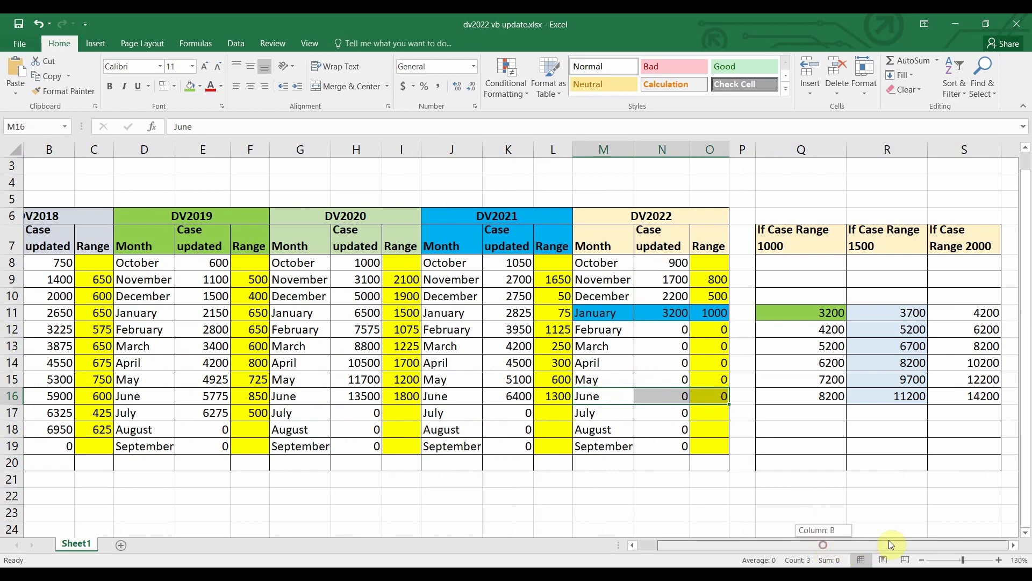
Compare the DV2022 ranges up to January with the January and June projections for a case range of 1000.
click(804, 235)
drag(709, 263, 710, 311)
click(710, 312)
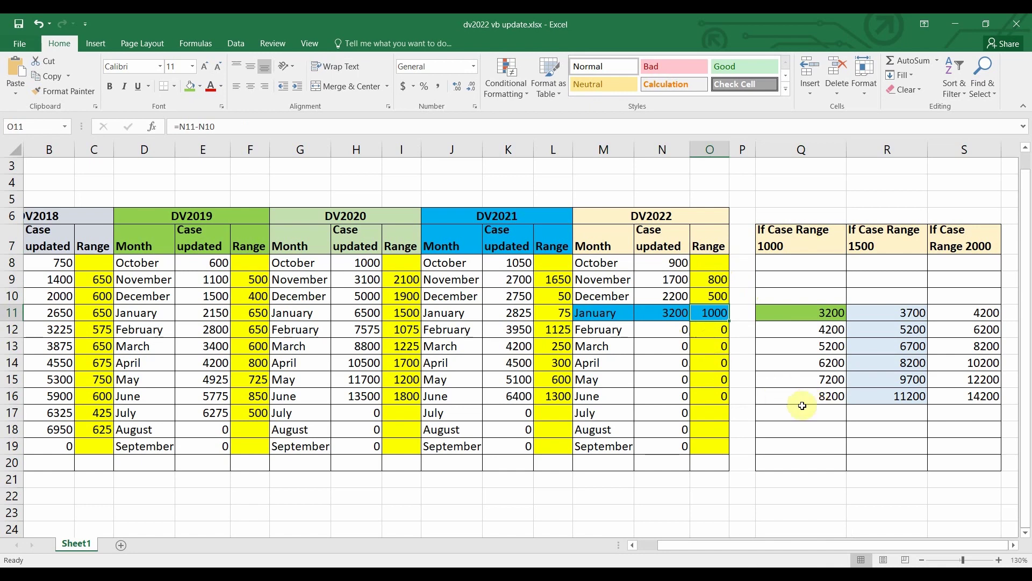
click(789, 396)
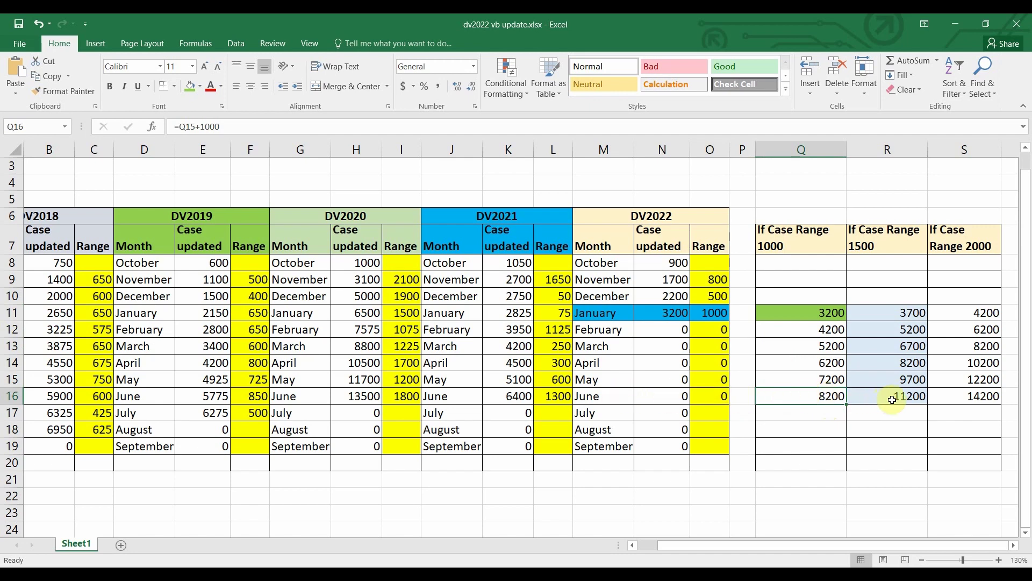
click(821, 317)
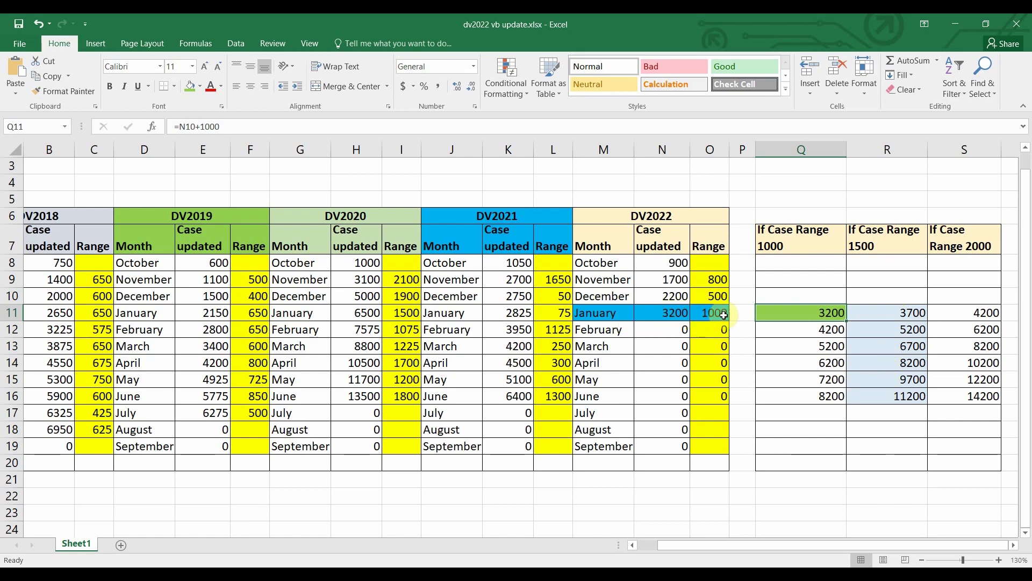
Examine the projections through June for case ranges of 1500 and 2000, and compare them with the DV2022 January case number.
click(892, 396)
drag(894, 391, 894, 382)
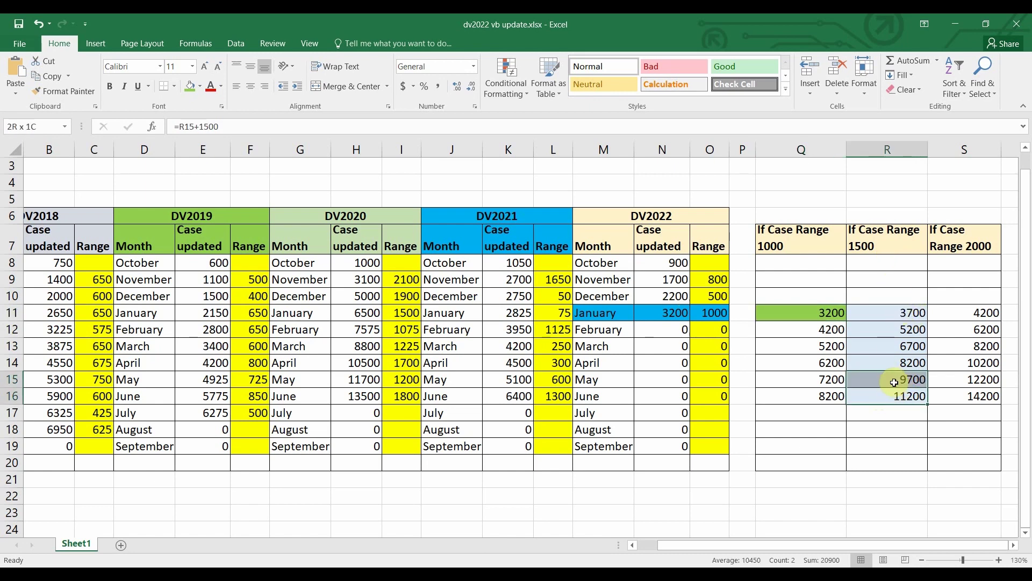
click(971, 312)
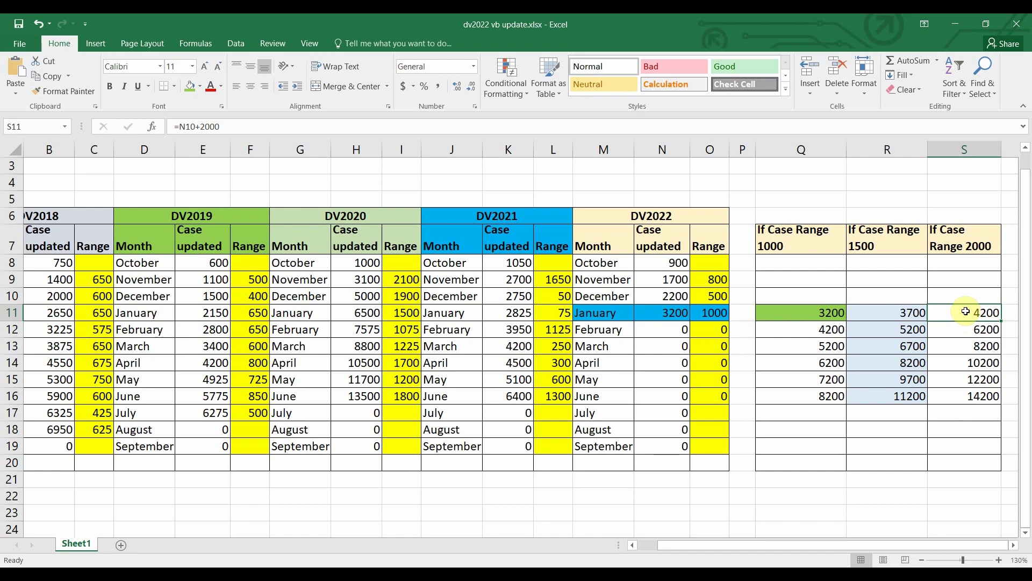
drag(964, 312, 960, 365)
click(953, 399)
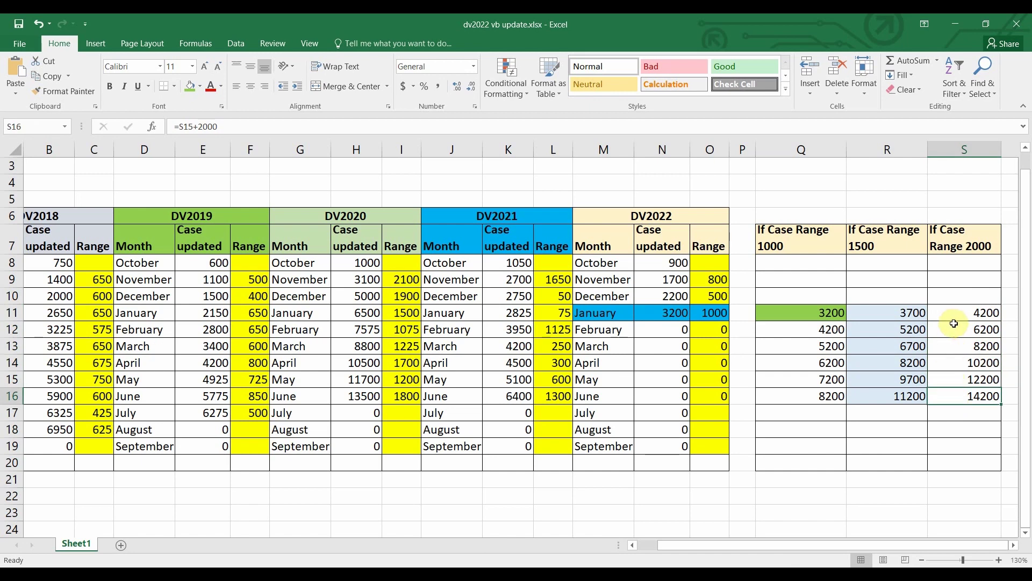
drag(951, 311, 953, 396)
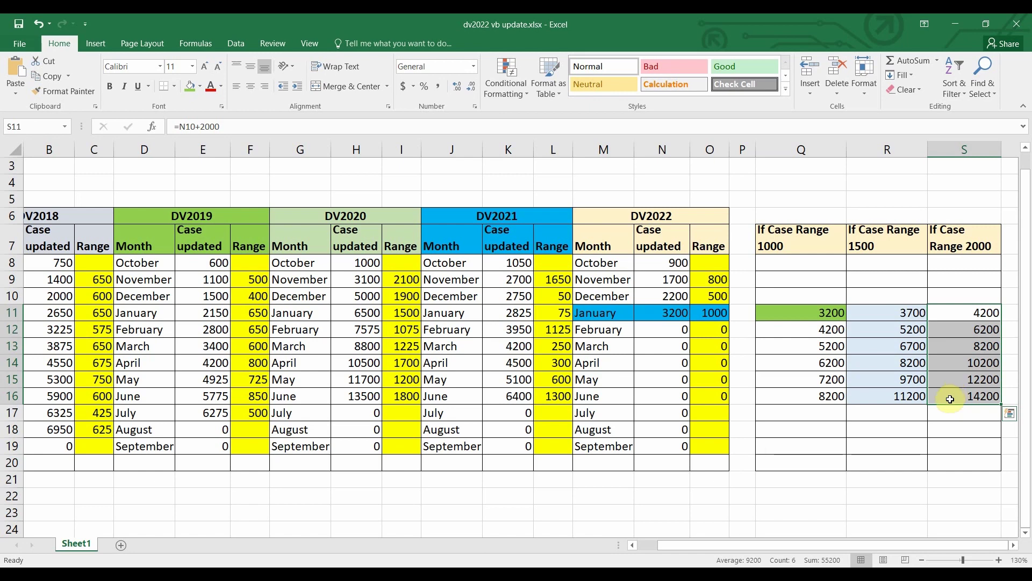
click(889, 350)
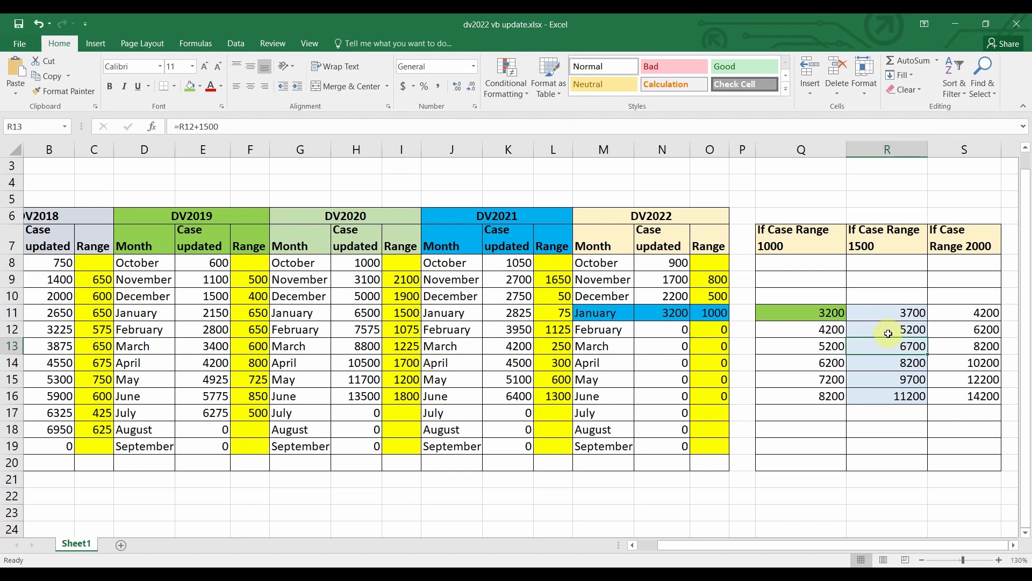
click(667, 313)
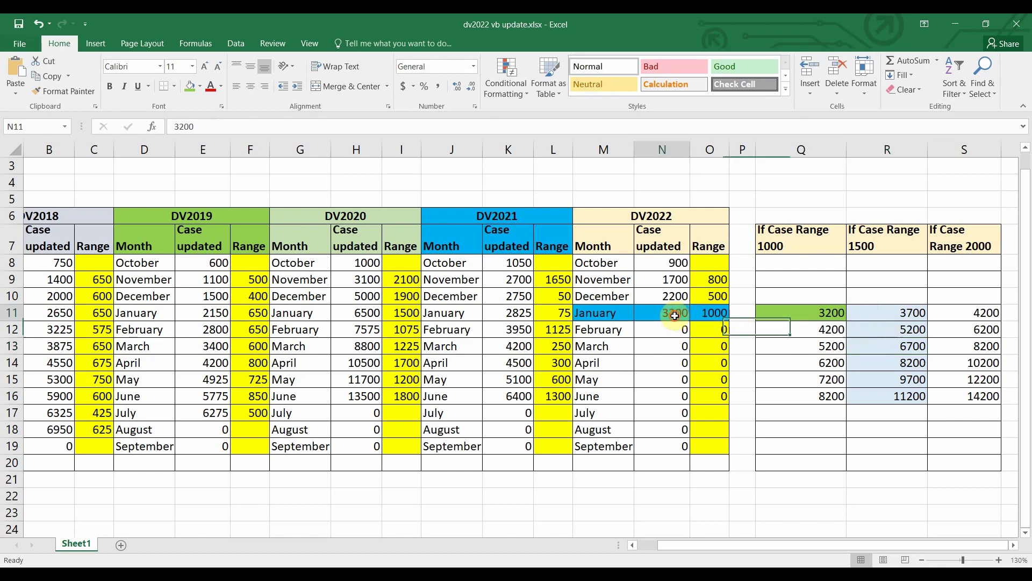